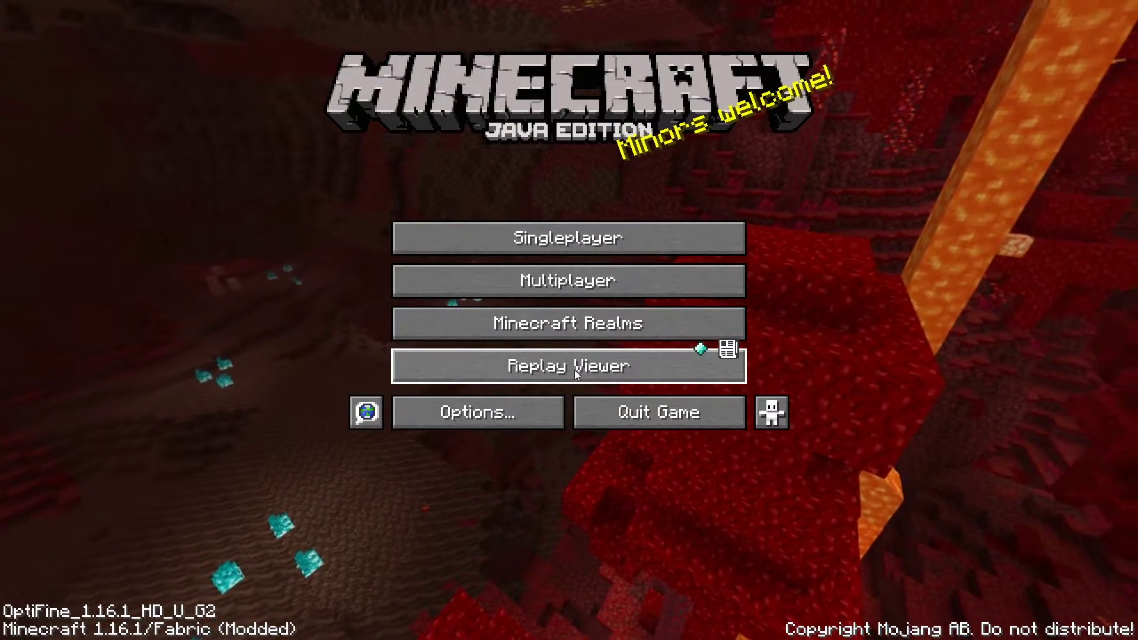
- Examine the OptiFine options in Minecraft's video settings and return to the title screen
{"action": "left_click", "coordinate": [510, 418]}
{"action": "left_click", "coordinate": [412, 250]}
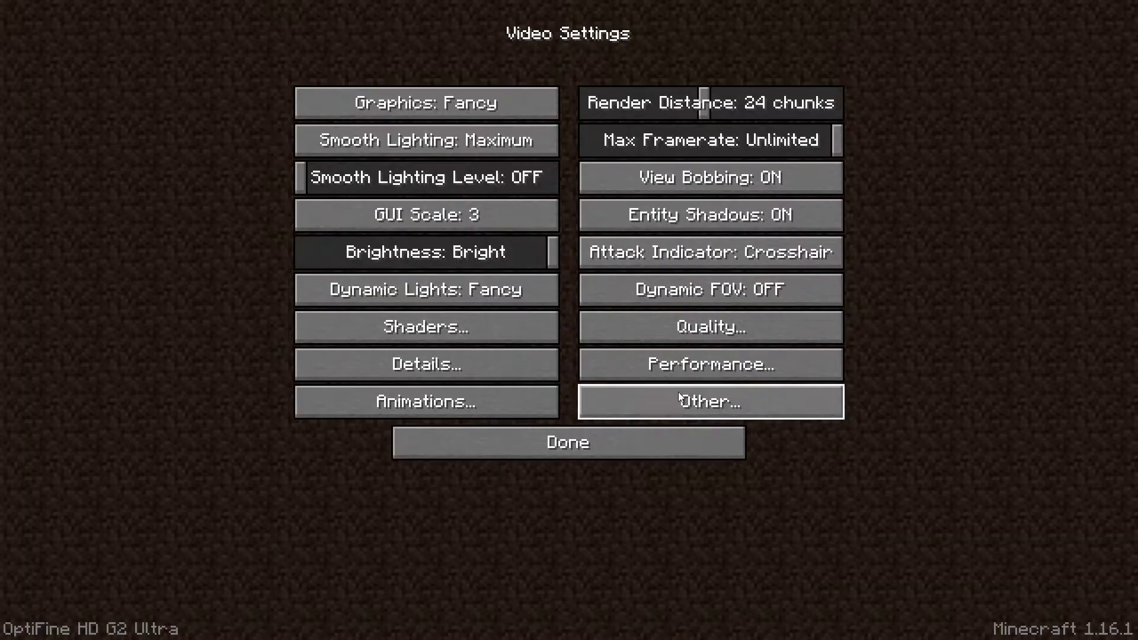
{"action": "left_click", "coordinate": [556, 451]}
{"action": "left_click", "coordinate": [551, 421]}
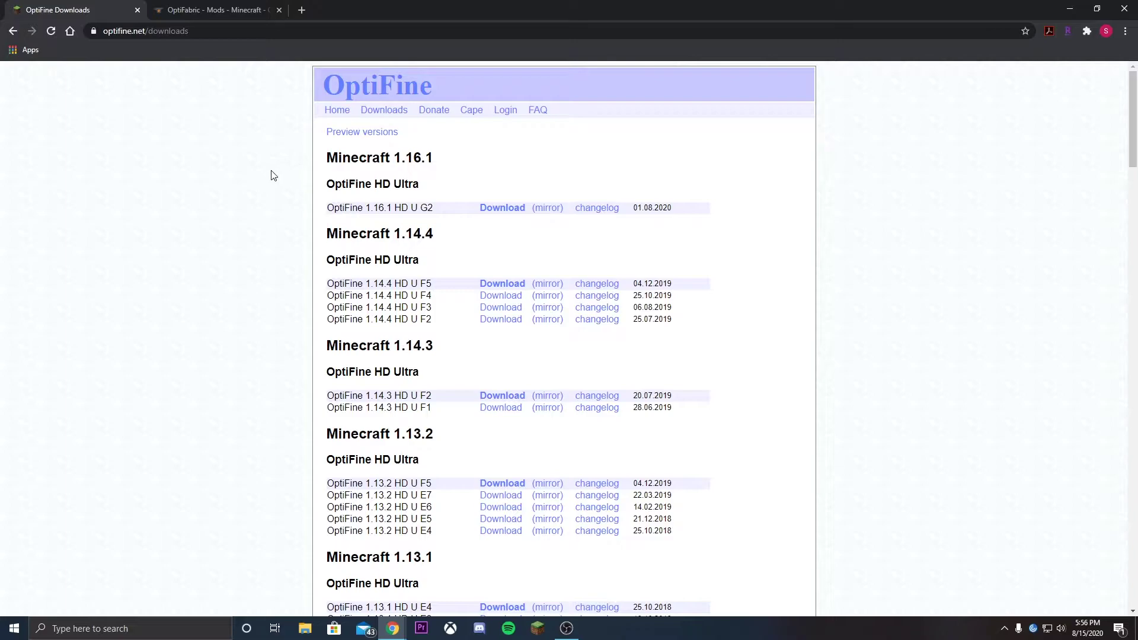
- Switch to the OptiFabric page in the browser, download optifabric-1.1.0-beta2.jar for Minecraft 1.16 and keep the file
{"action": "left_click", "coordinate": [208, 10]}
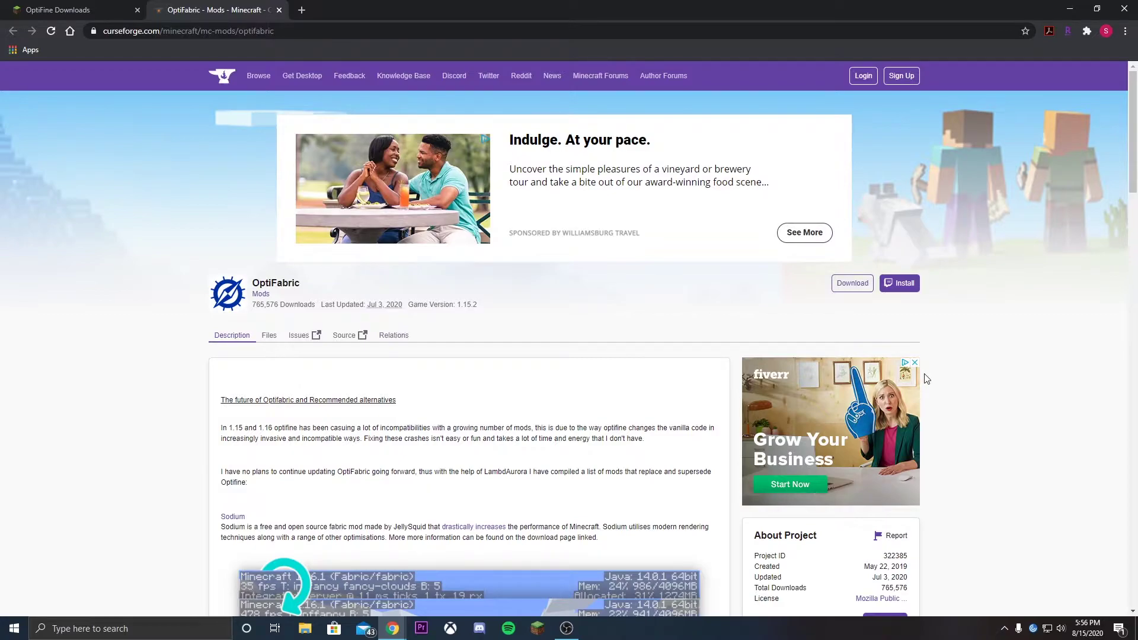
{"action": "scroll", "coordinate": [927, 379], "scroll_direction": "down", "scroll_amount": 2}
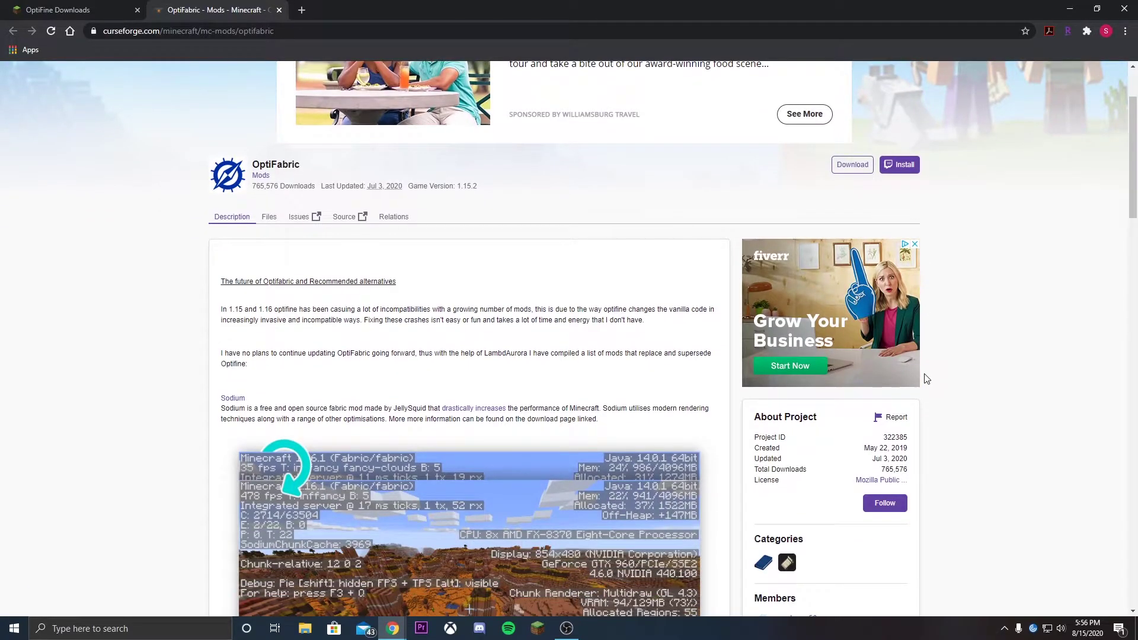
{"action": "scroll", "coordinate": [981, 446], "scroll_direction": "down", "scroll_amount": 5}
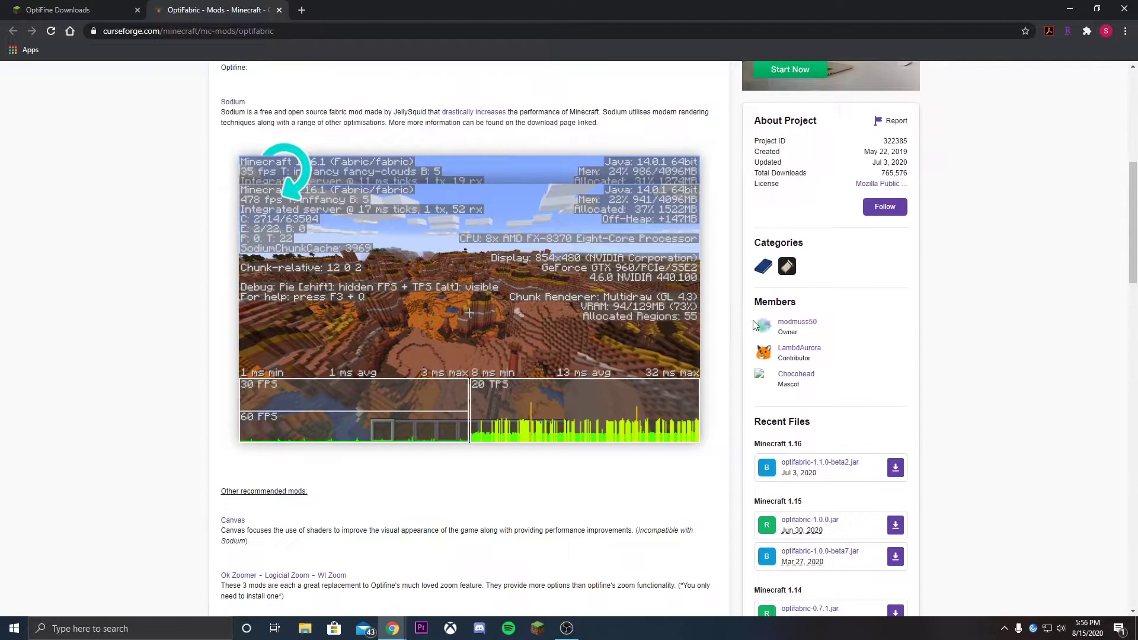
{"action": "scroll", "coordinate": [897, 358], "scroll_direction": "up", "scroll_amount": 1}
{"action": "scroll", "coordinate": [914, 361], "scroll_direction": "down", "scroll_amount": 1}
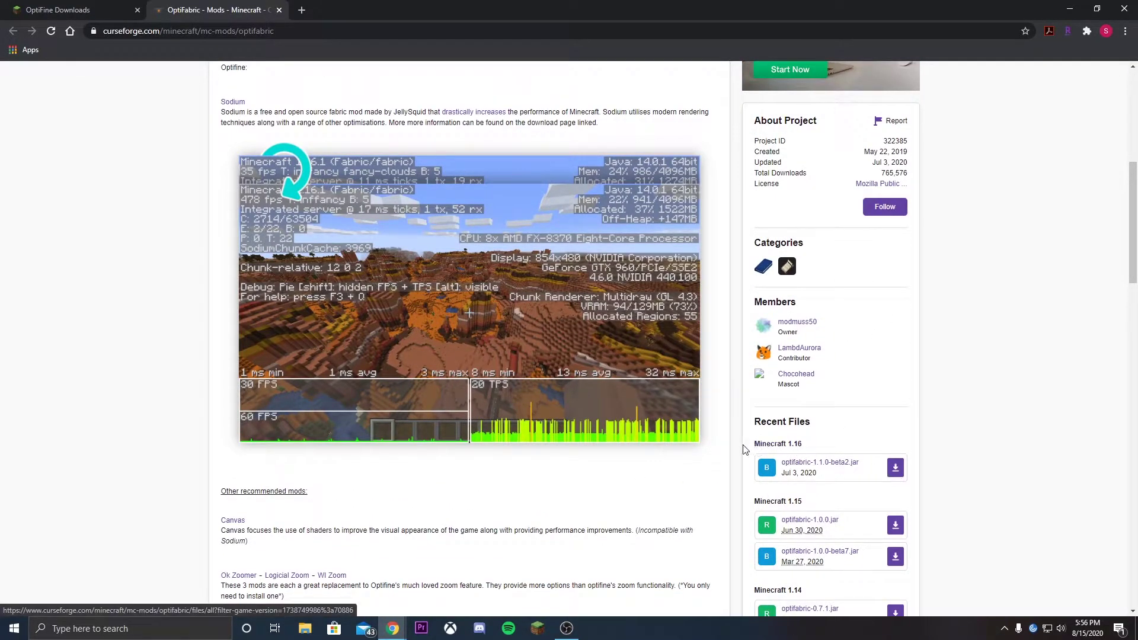
{"action": "left_click", "coordinate": [897, 471]}
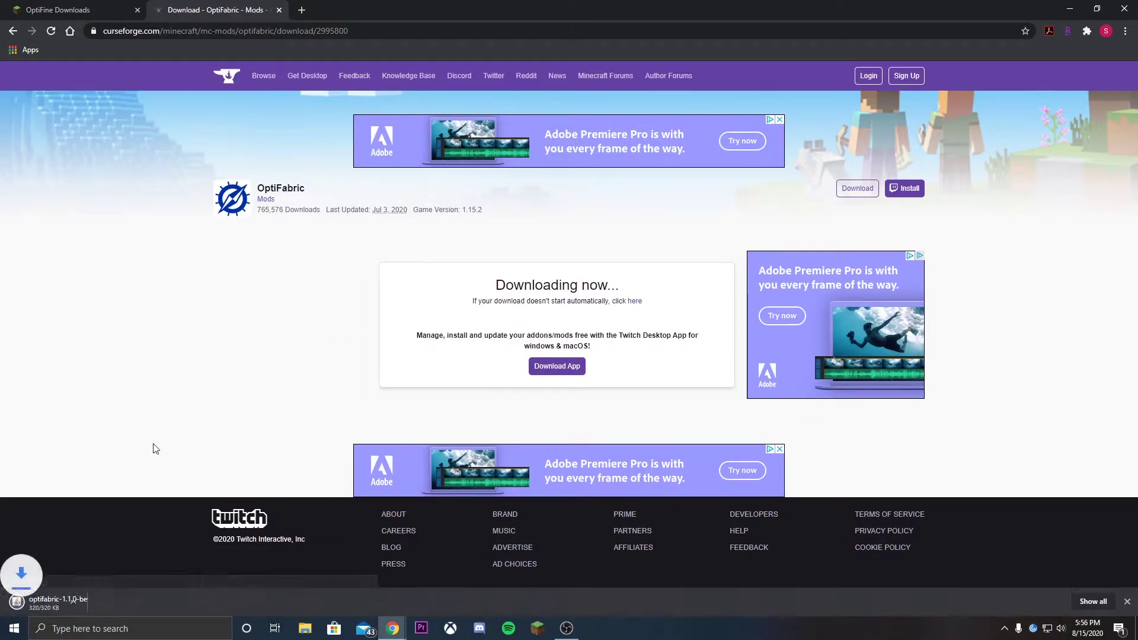
{"action": "left_click", "coordinate": [202, 601]}
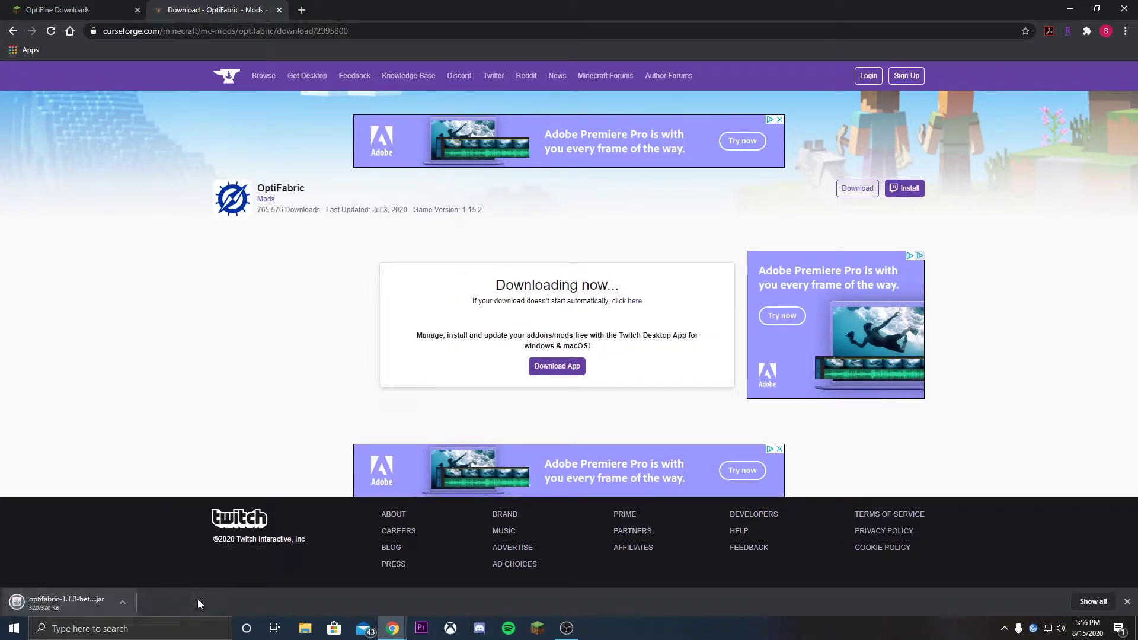
- Download OptiFine 1.16.1 HD U G2 through its mirror on the OptiFine downloads page and keep the file
{"action": "left_click", "coordinate": [68, 5]}
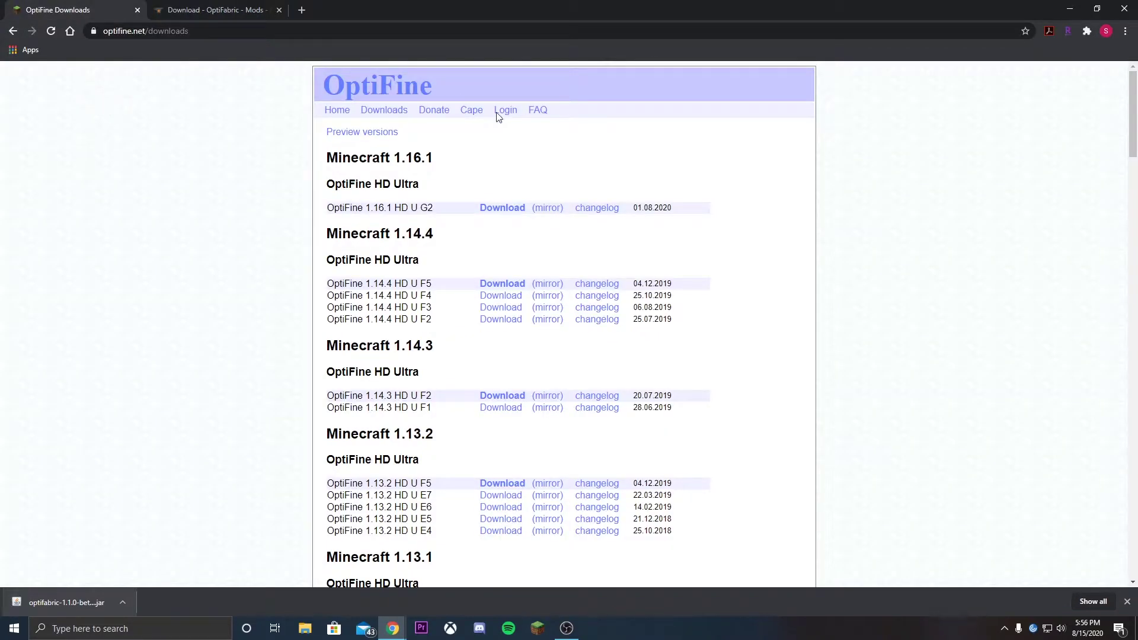
{"action": "left_click", "coordinate": [552, 210]}
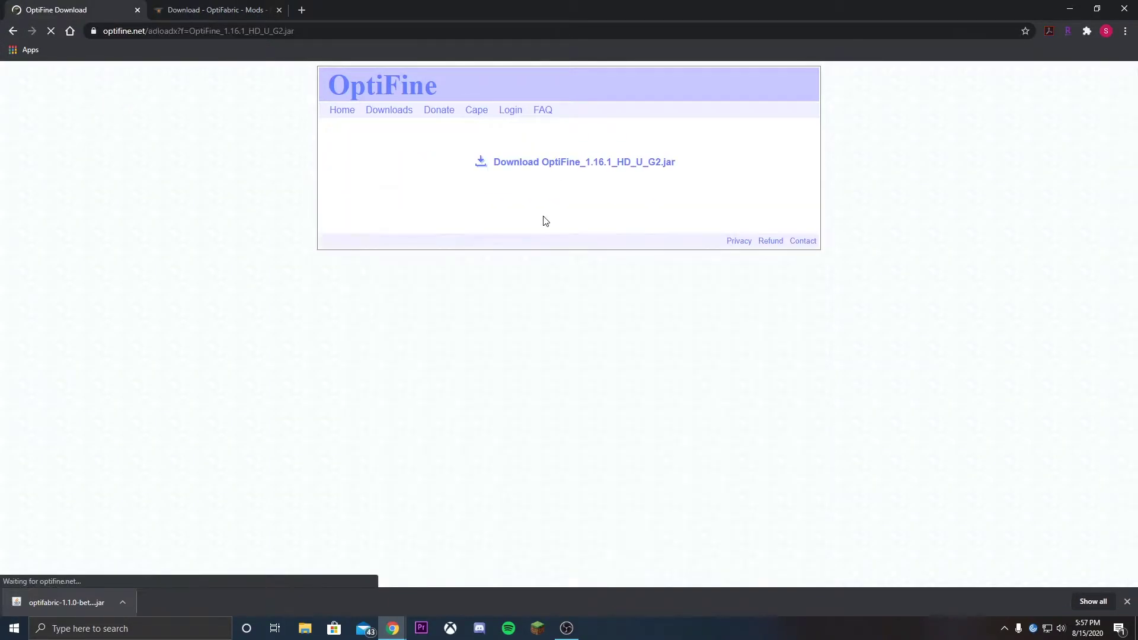
{"action": "left_click", "coordinate": [592, 169]}
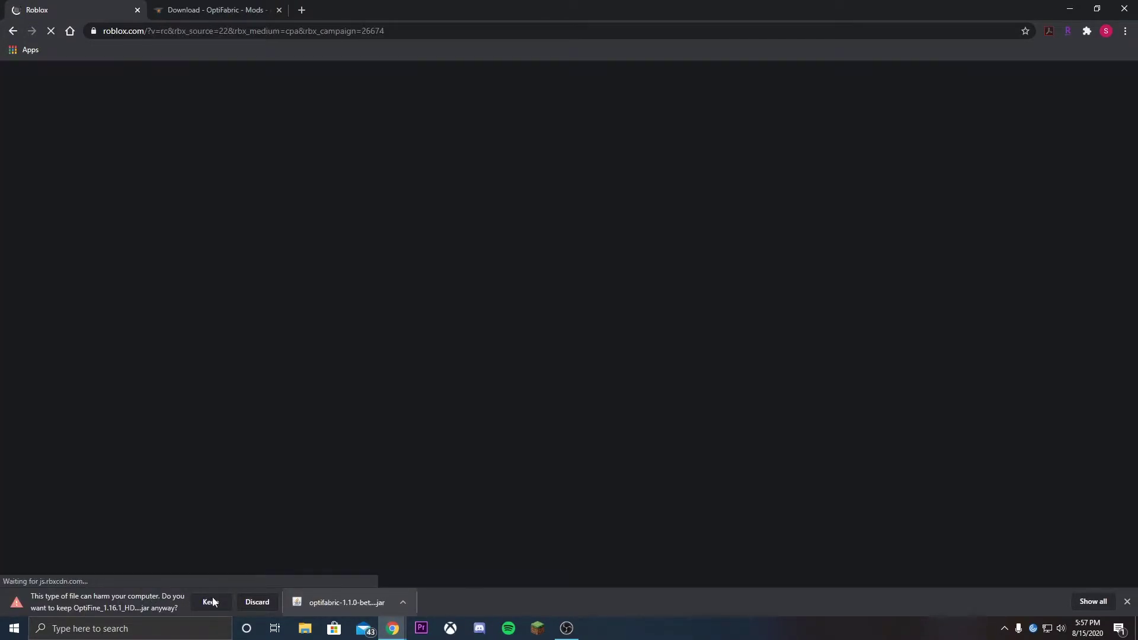
{"action": "left_click", "coordinate": [212, 602]}
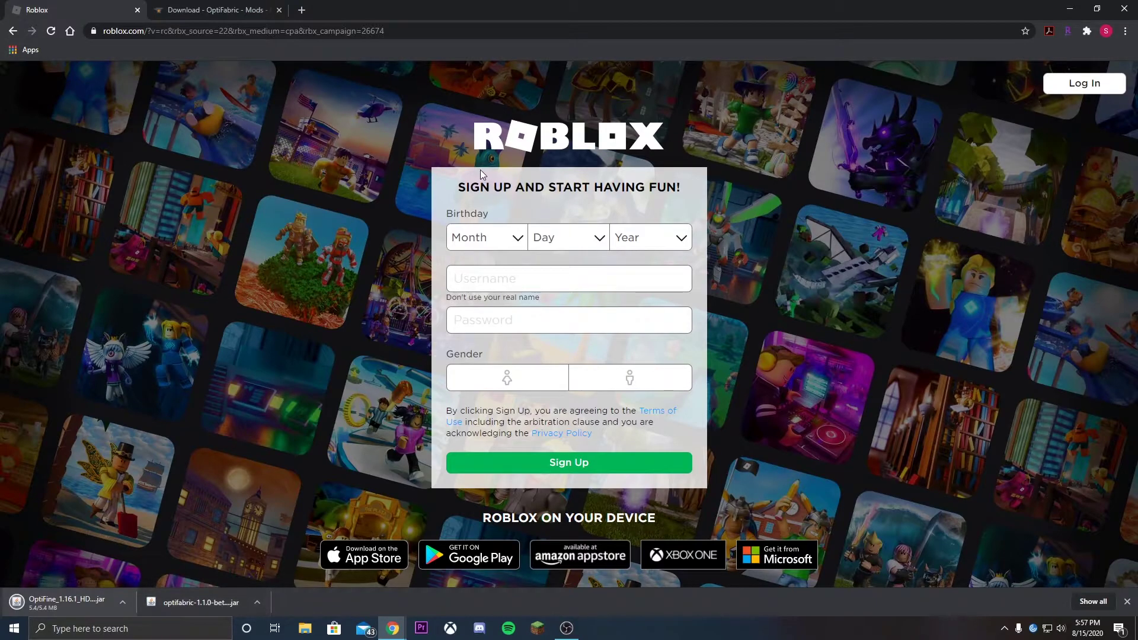
- Leave the browser for the desktop and open the Downloads folder
{"action": "double_click", "coordinate": [441, 7]}
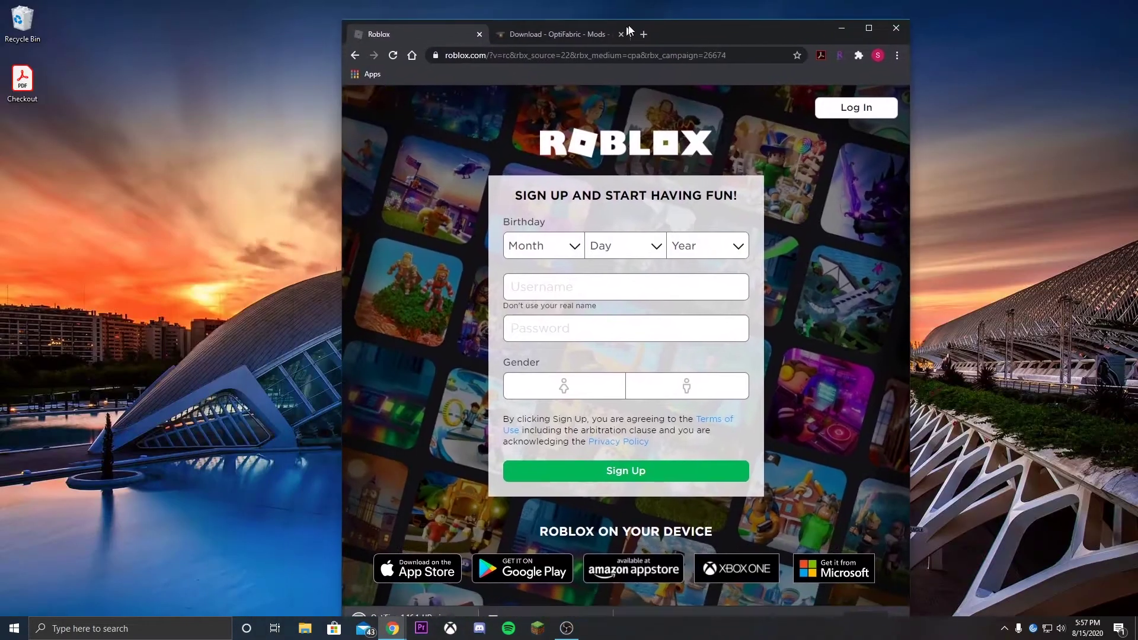
{"action": "left_click_drag", "start_coordinate": [816, 34], "coordinate": [764, 2]}
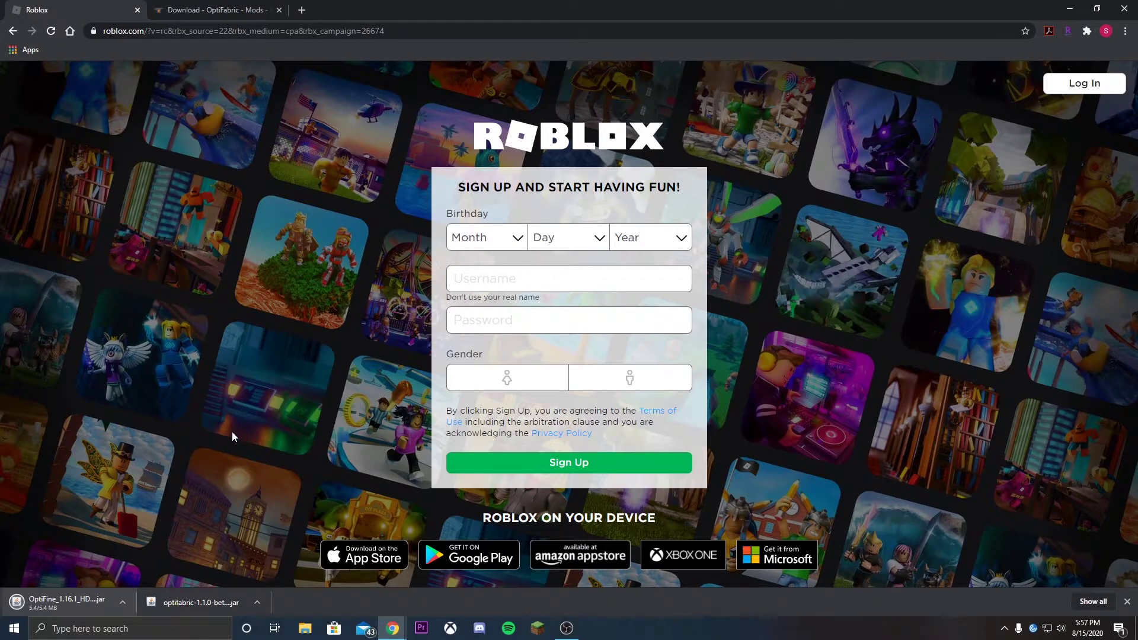
{"action": "key", "text": "super+d"}
{"action": "left_click", "coordinate": [166, 629]}
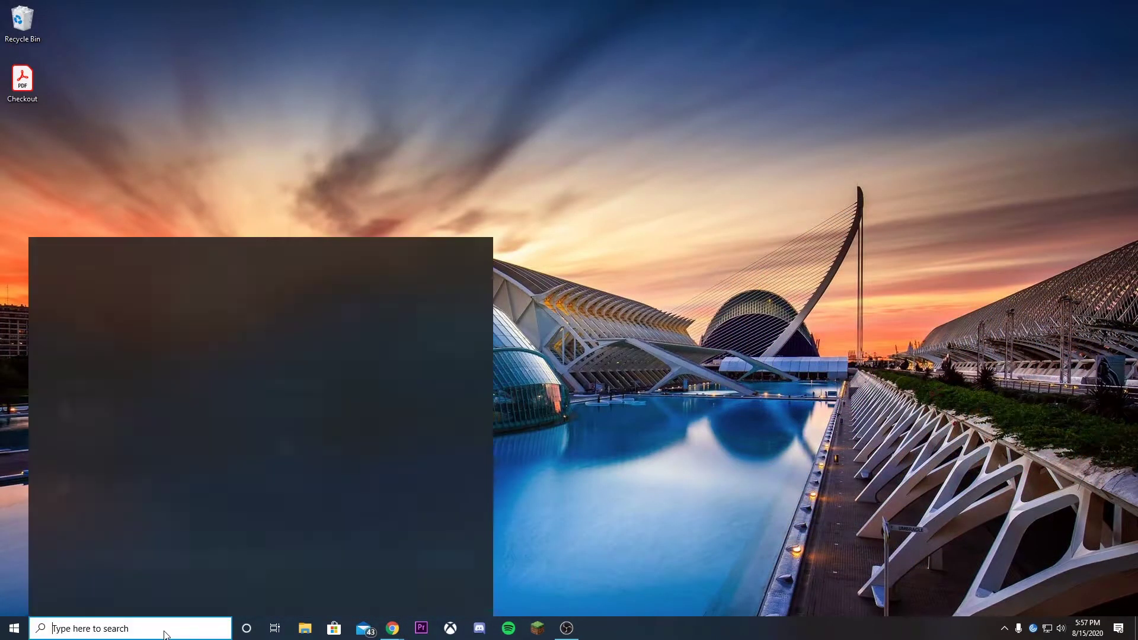
{"action": "type", "text": "downlo"}
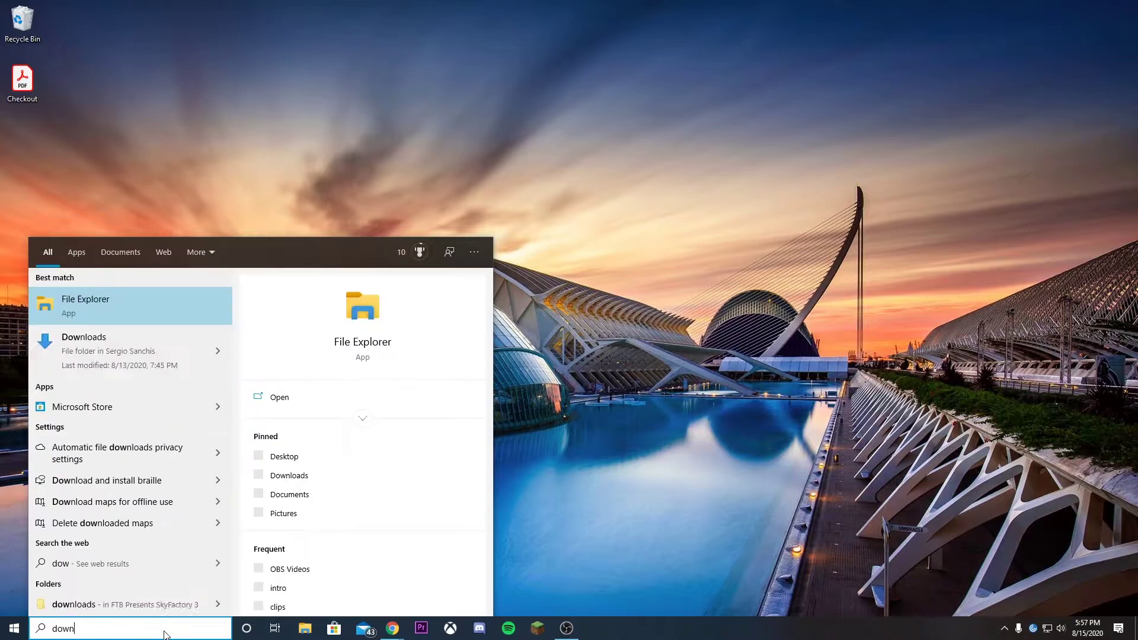
{"action": "left_click", "coordinate": [137, 348]}
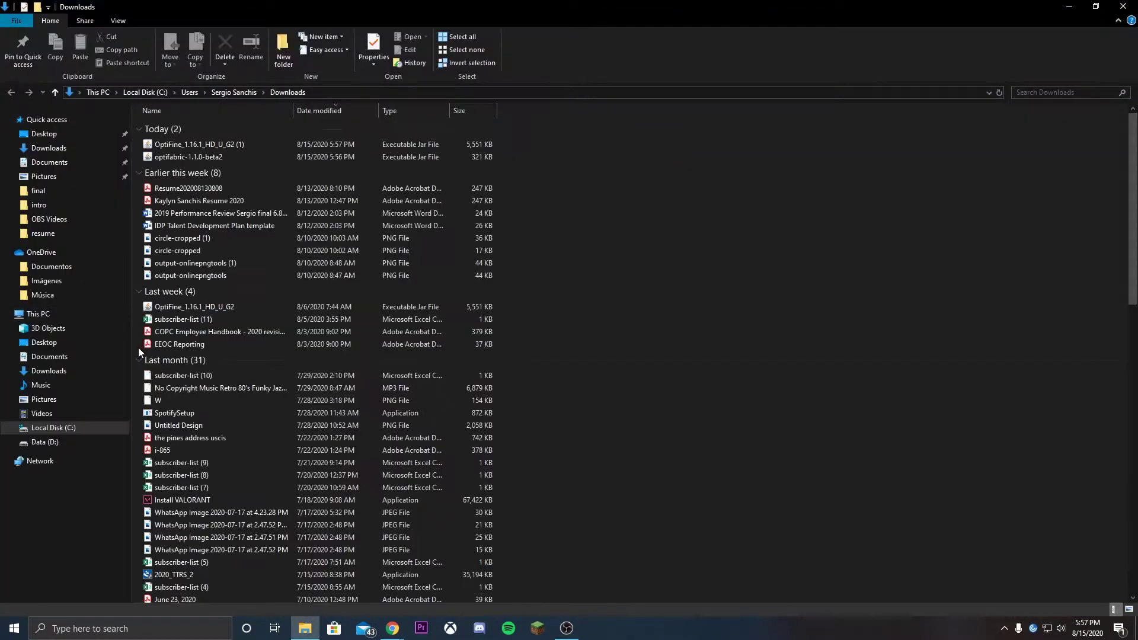
- Move the new OptiFine and OptiFabric jar files from Downloads to the desktop and close the folder window
{"action": "double_click", "coordinate": [560, 5]}
{"action": "left_click", "coordinate": [631, 206]}
{"action": "left_click", "coordinate": [643, 200], "text": "shift"}
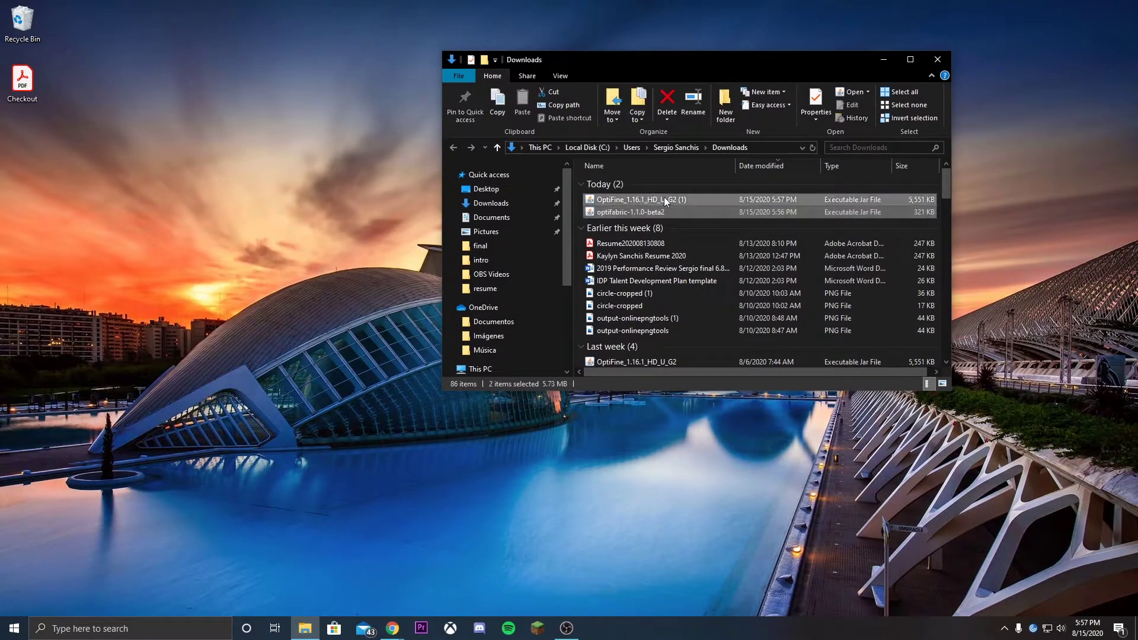
{"action": "left_click_drag", "start_coordinate": [664, 197], "coordinate": [335, 228]}
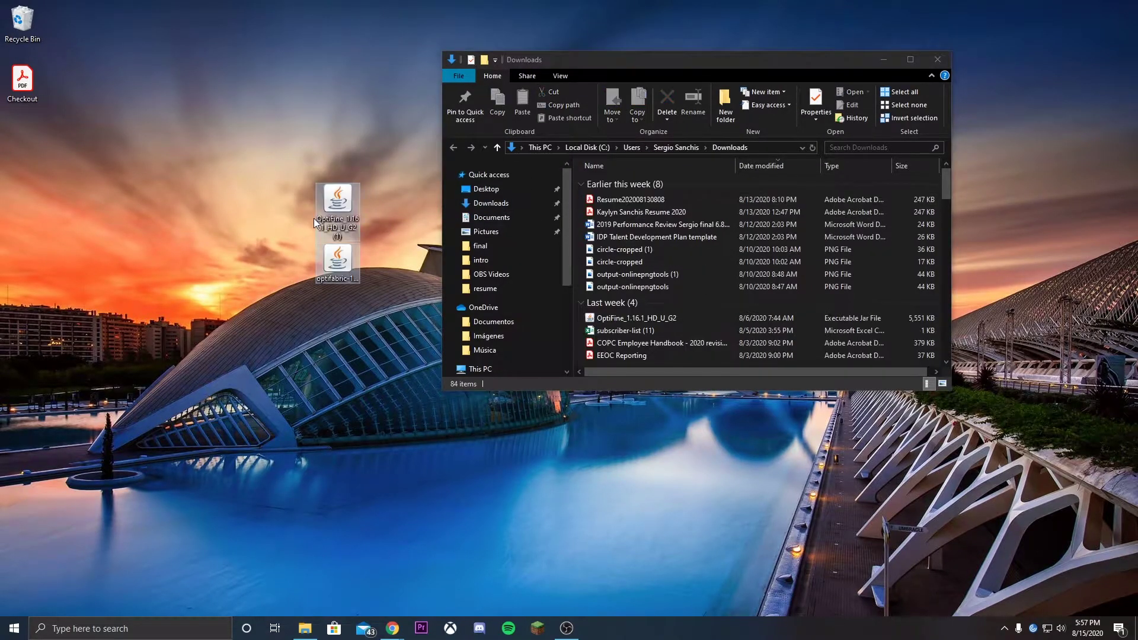
{"action": "left_click", "coordinate": [938, 60]}
- Find the %appdata% folder with a Windows search and open the mods folder inside .minecraft
{"action": "left_click", "coordinate": [172, 629]}
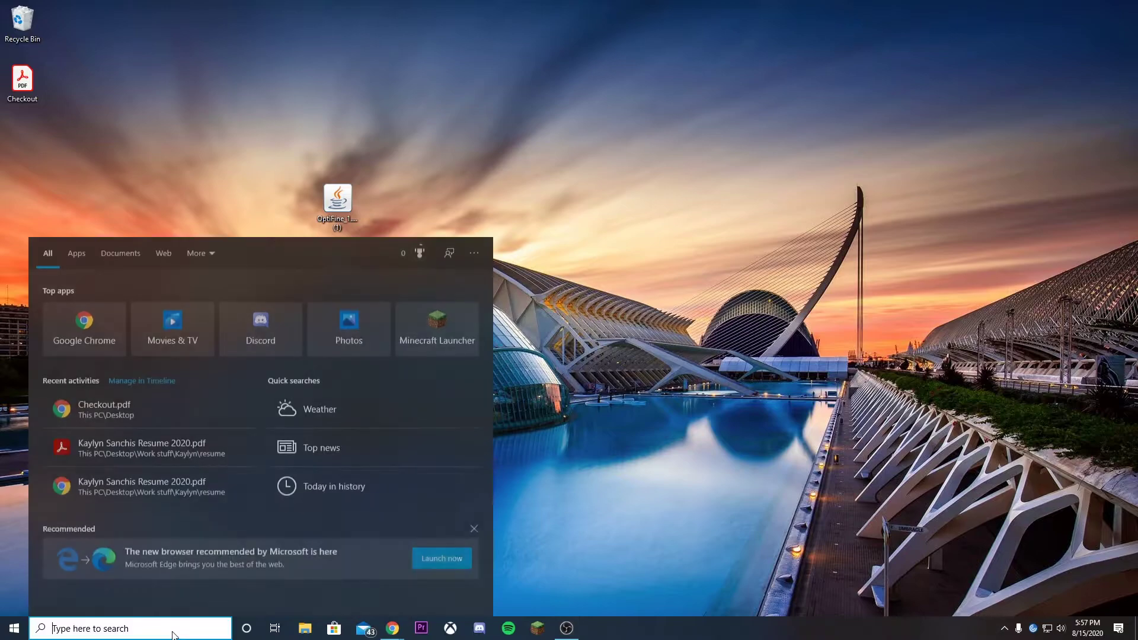
{"action": "type", "text": "%a"}
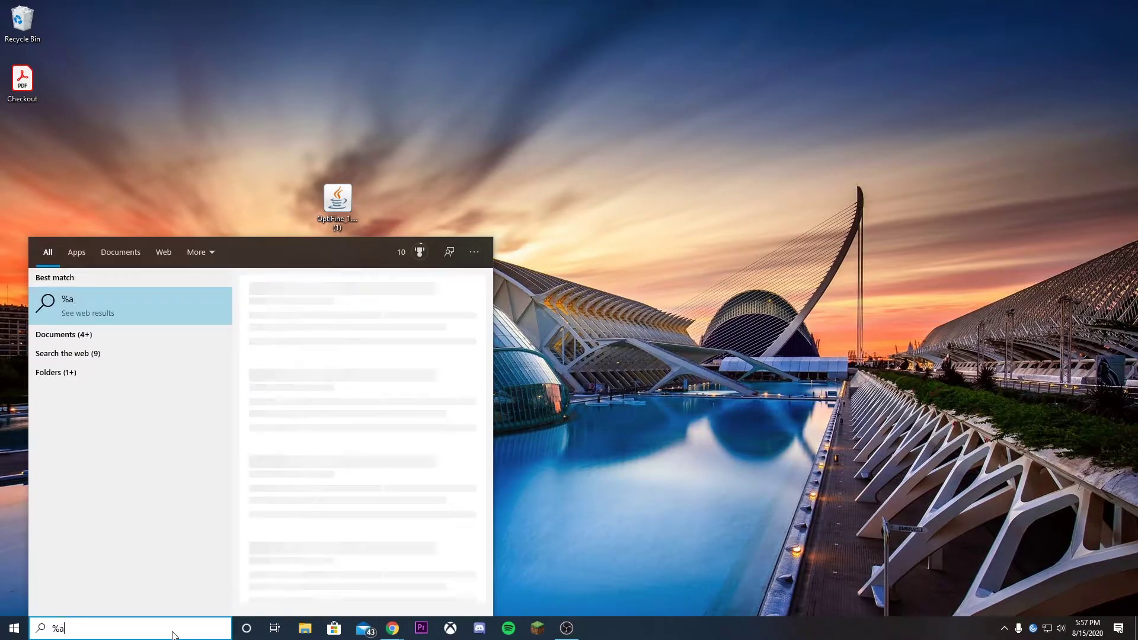
{"action": "type", "text": "ppdata"}
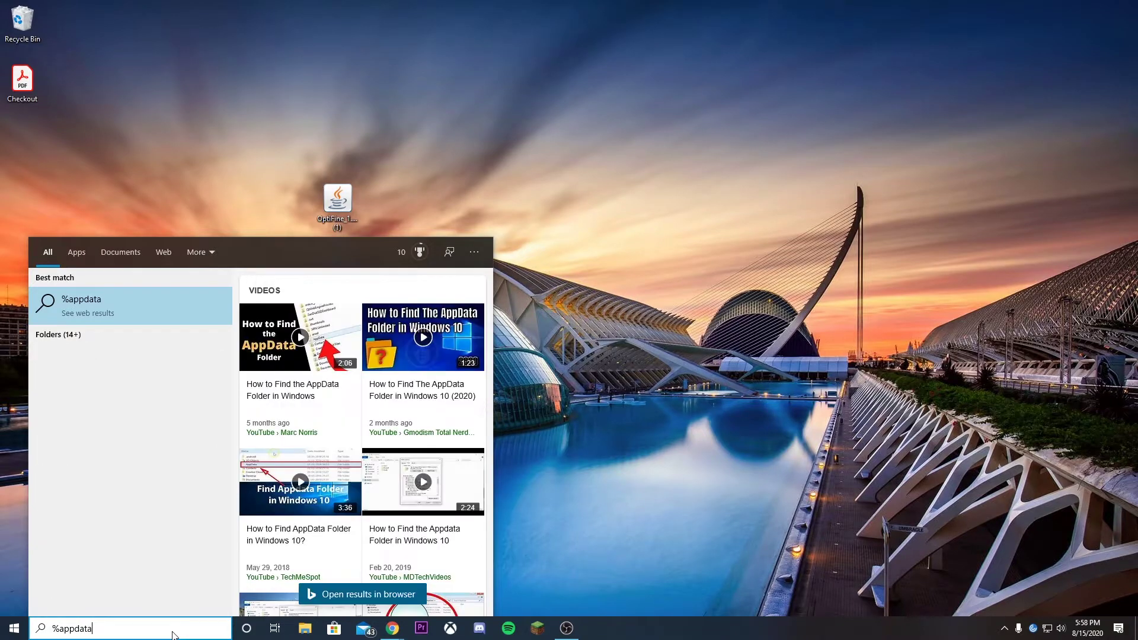
{"action": "type", "text": "%"}
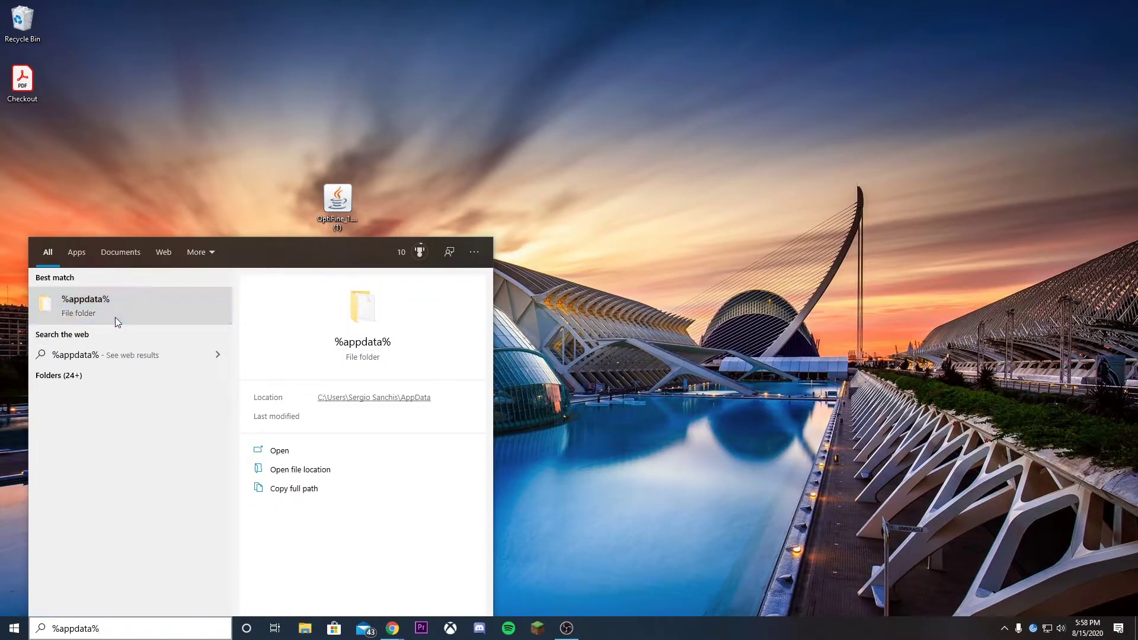
{"action": "left_click", "coordinate": [115, 317]}
{"action": "left_click", "coordinate": [668, 179]}
{"action": "double_click", "coordinate": [668, 181]}
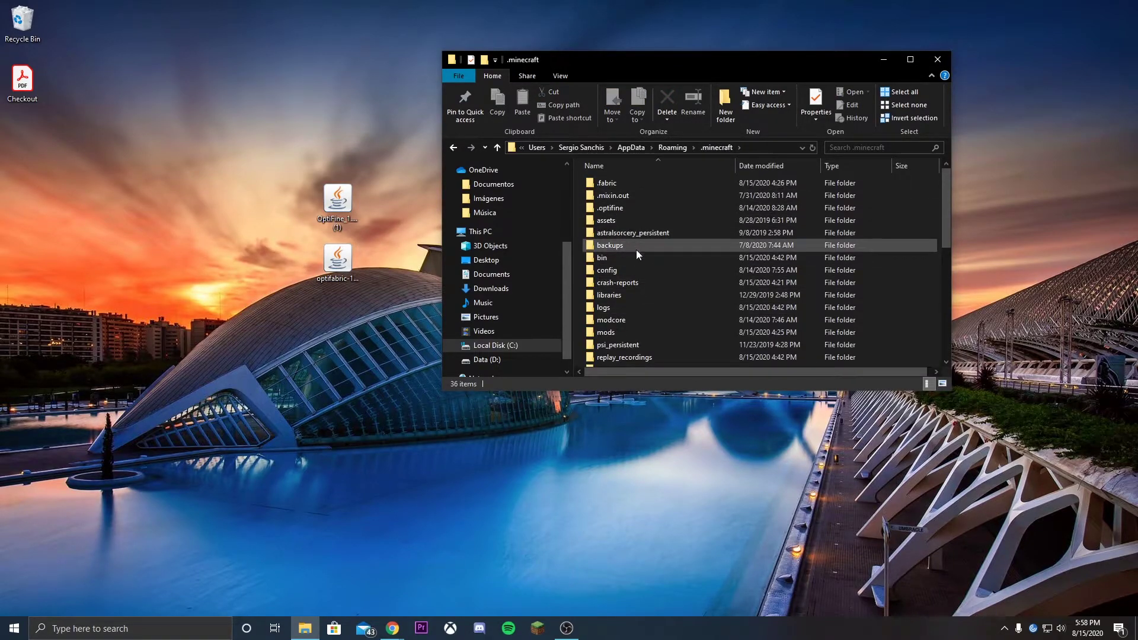
{"action": "double_click", "coordinate": [623, 332]}
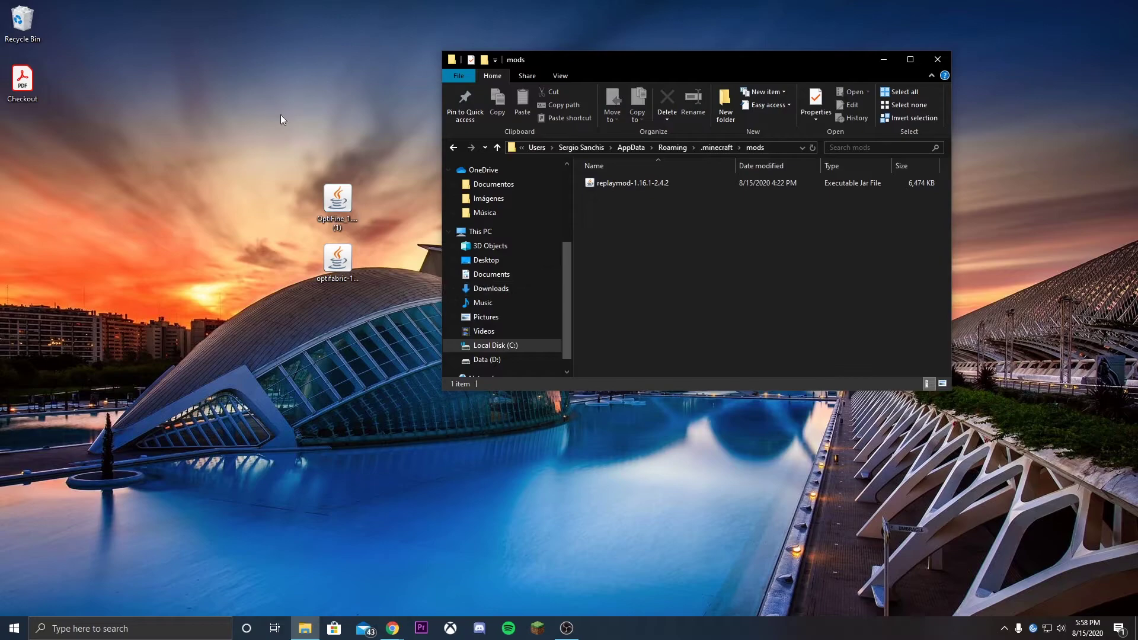
- Move the OptiFine and OptiFabric jar files from the desktop into the mods folder and close its window
{"action": "left_click_drag", "start_coordinate": [281, 119], "coordinate": [380, 332]}
{"action": "left_click_drag", "start_coordinate": [327, 208], "coordinate": [660, 238]}
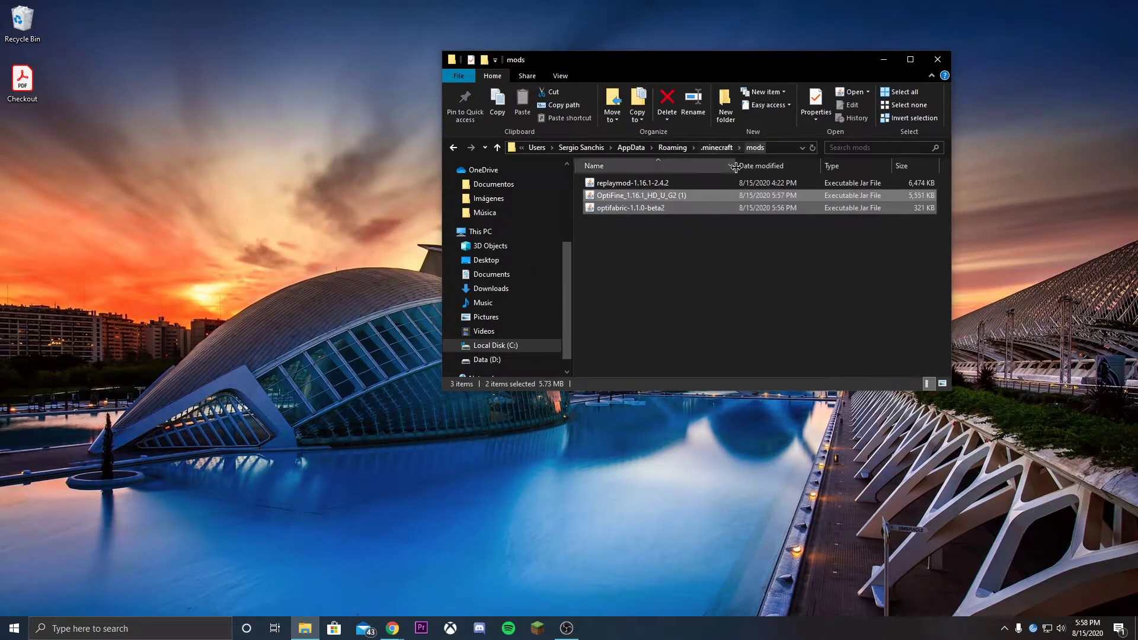
{"action": "left_click", "coordinate": [726, 295]}
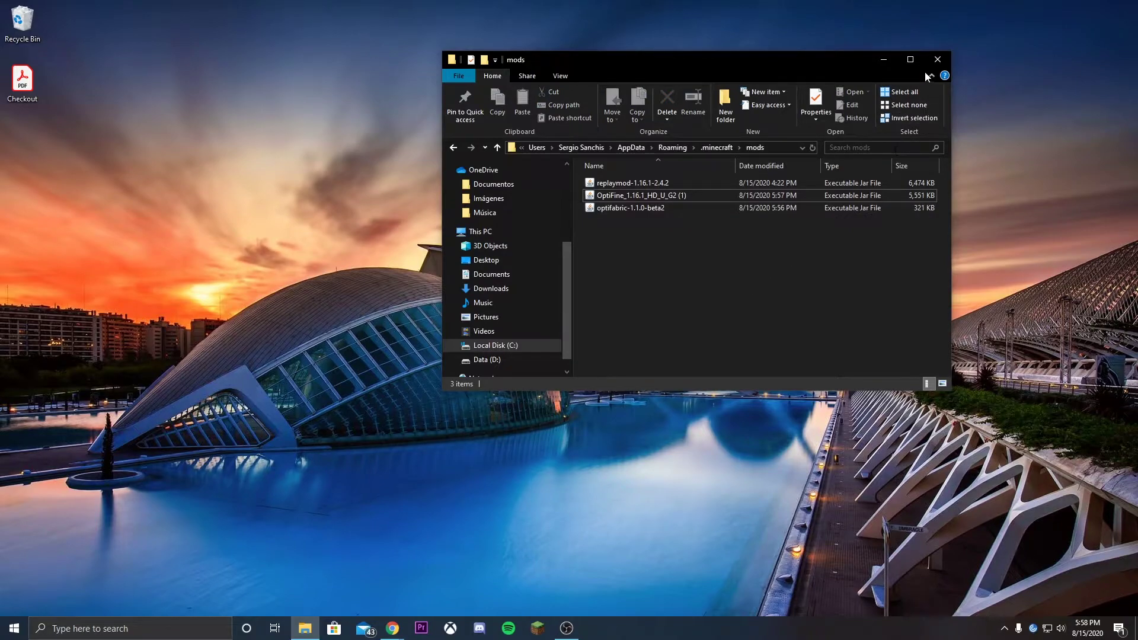
{"action": "left_click", "coordinate": [937, 60]}
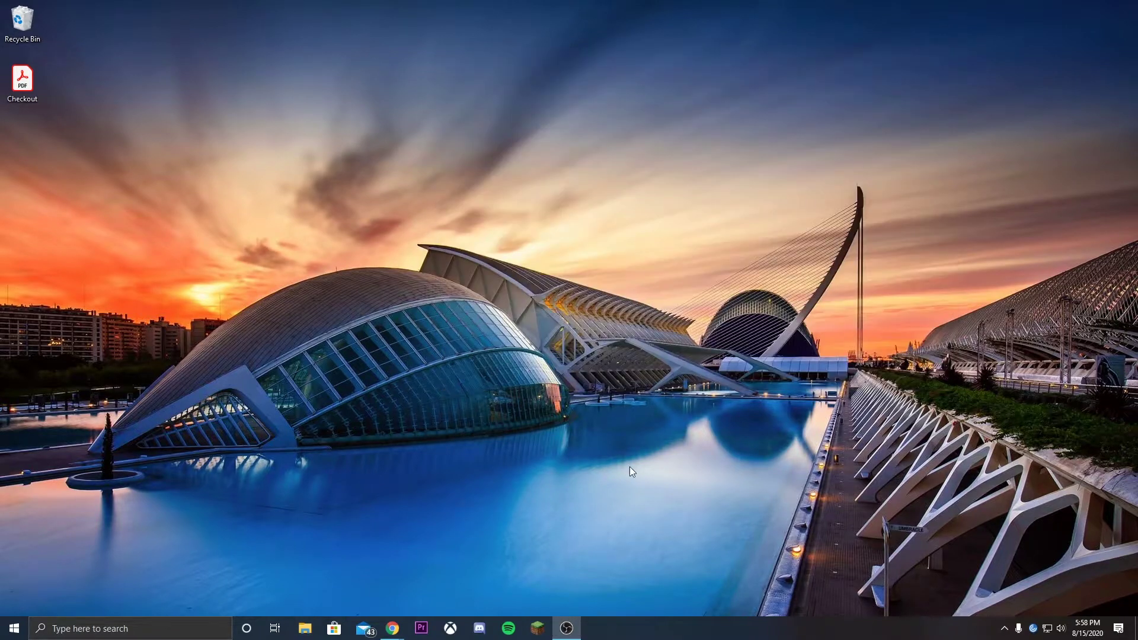
- Launch Minecraft with the fabric-loader-1.16.1 profile and open the singleplayer world FPS Test world
{"action": "left_click", "coordinate": [548, 631]}
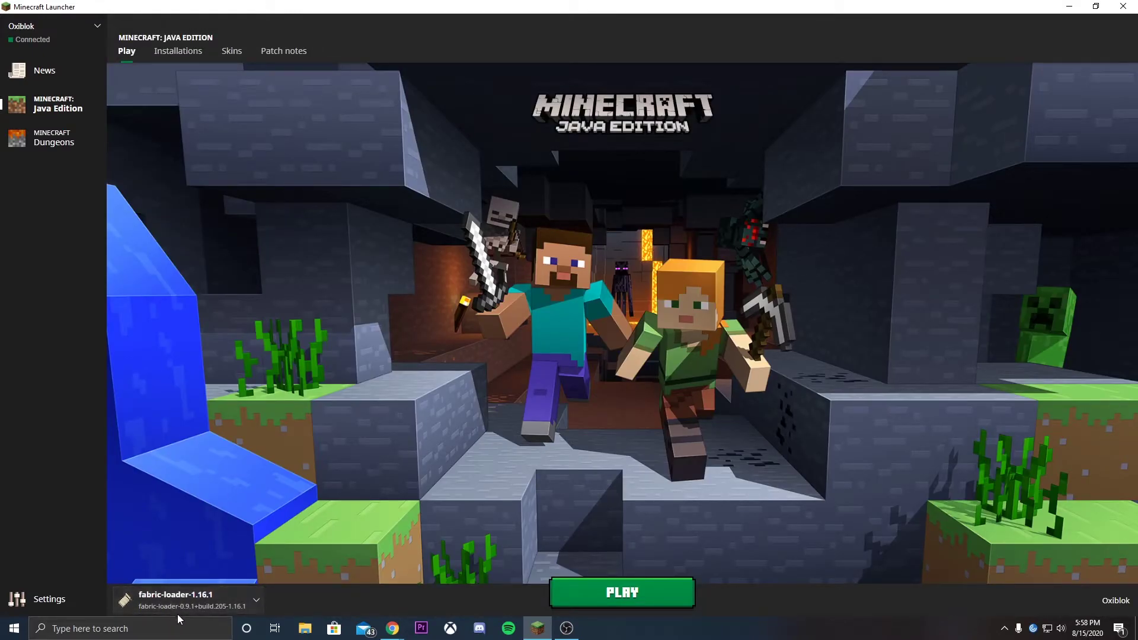
{"action": "left_click", "coordinate": [572, 598]}
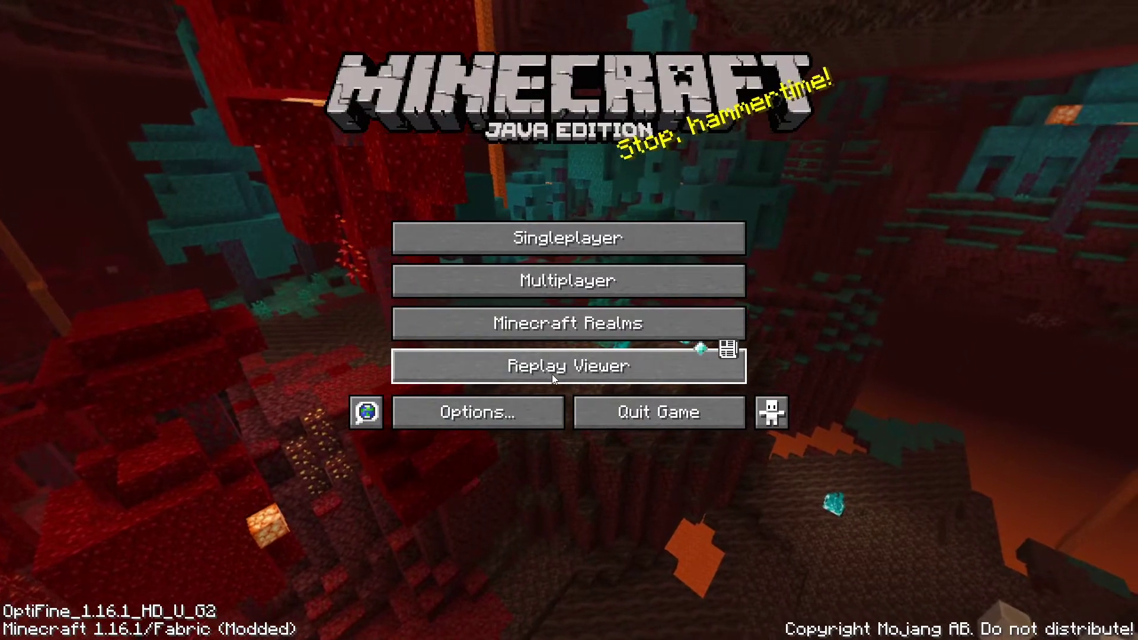
{"action": "left_click", "coordinate": [584, 238]}
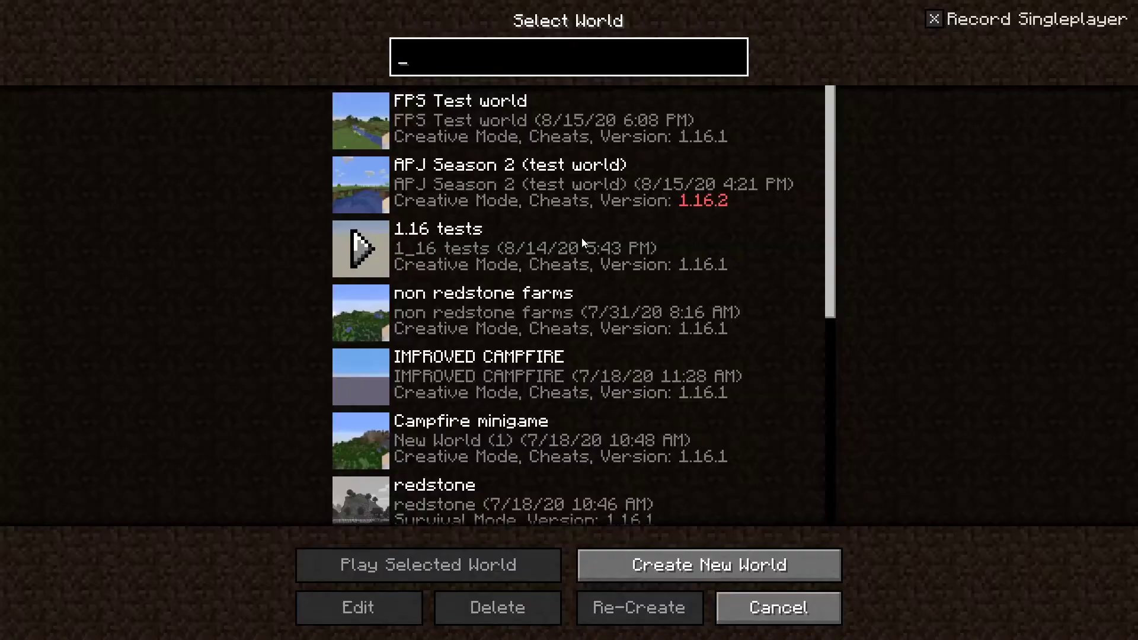
{"action": "left_click", "coordinate": [354, 121]}
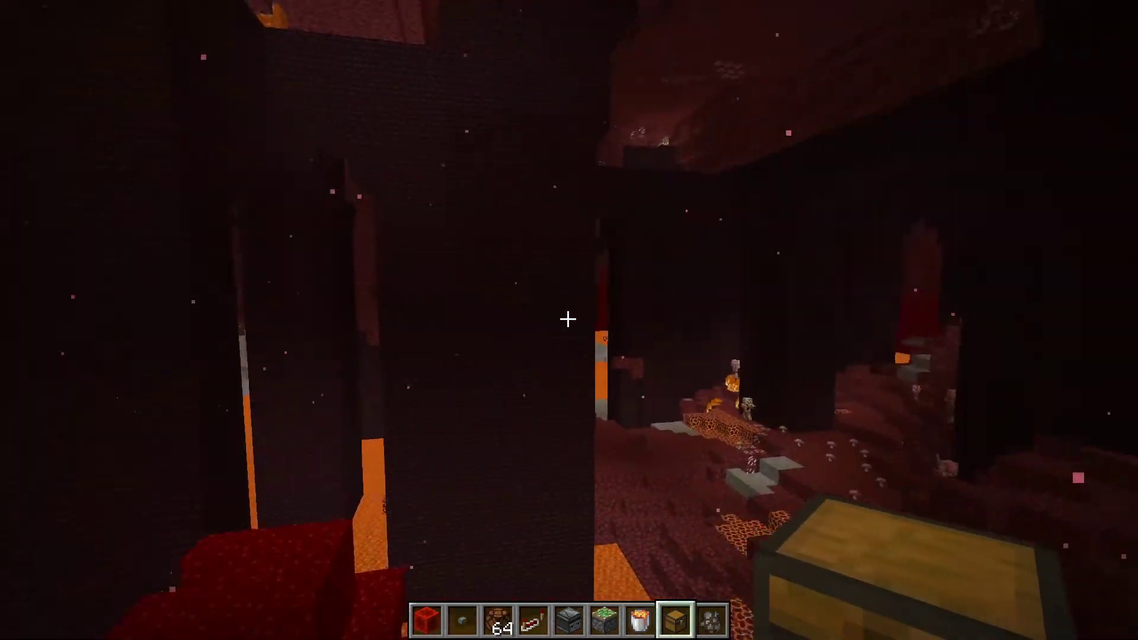
- Turn on a shader pack from the in-game video settings and return to the world
{"action": "key", "text": "Escape"}
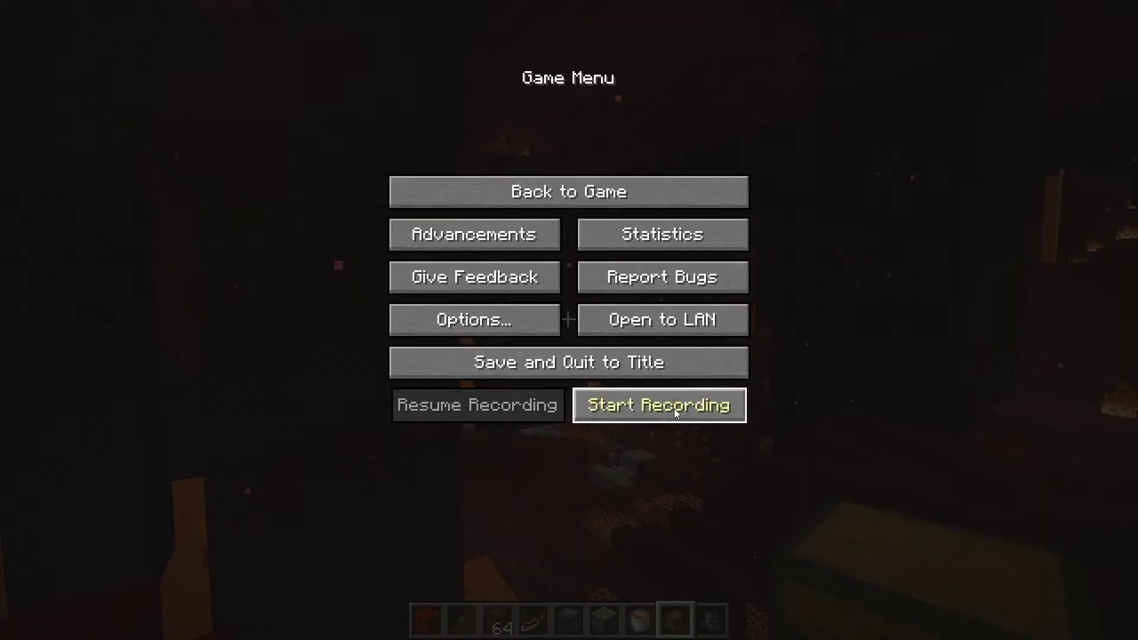
{"action": "left_click", "coordinate": [496, 318]}
{"action": "left_click", "coordinate": [445, 243]}
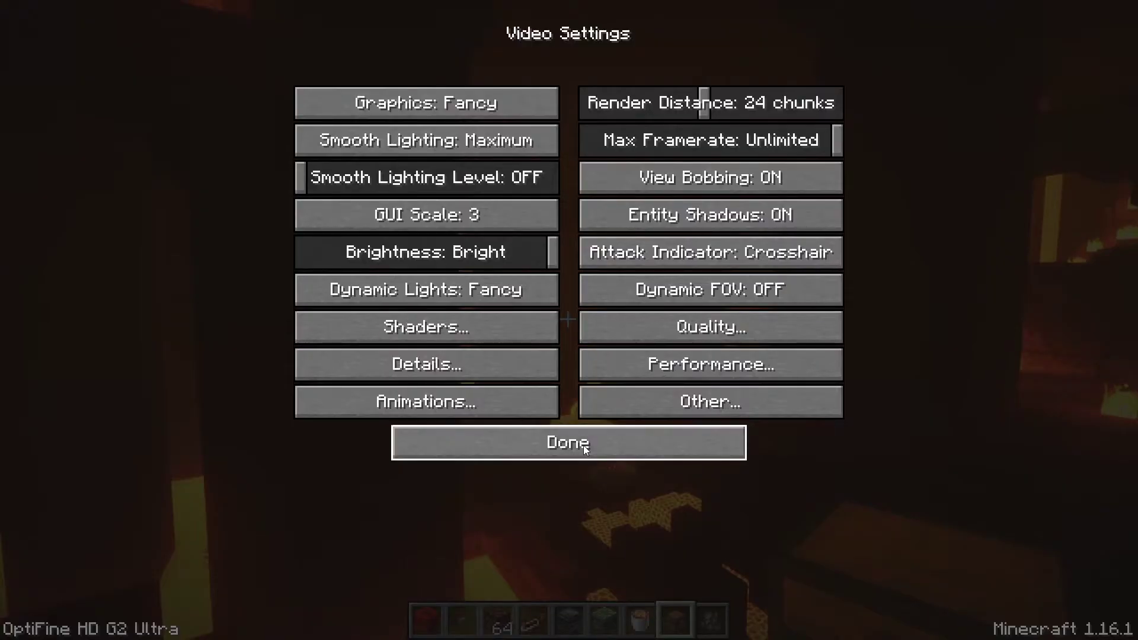
{"action": "left_click", "coordinate": [581, 444]}
{"action": "left_click", "coordinate": [578, 425]}
{"action": "key", "text": "Escape"}
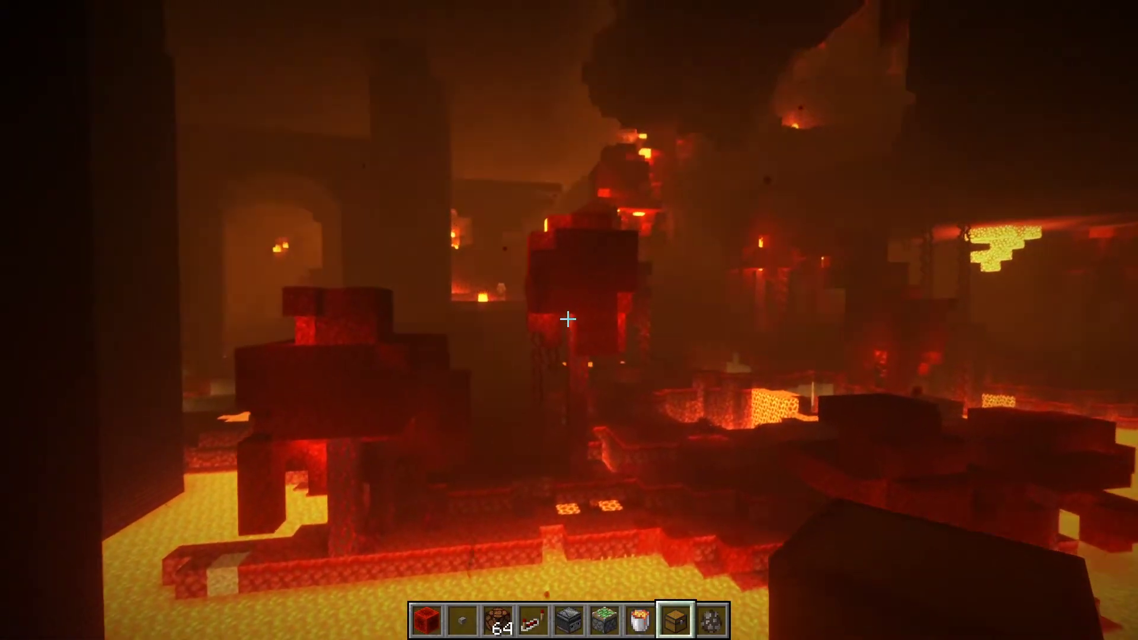
- Move around the Nether to inspect the shaders and switch to the front-facing third-person view
{"action": "key", "text": "w"}
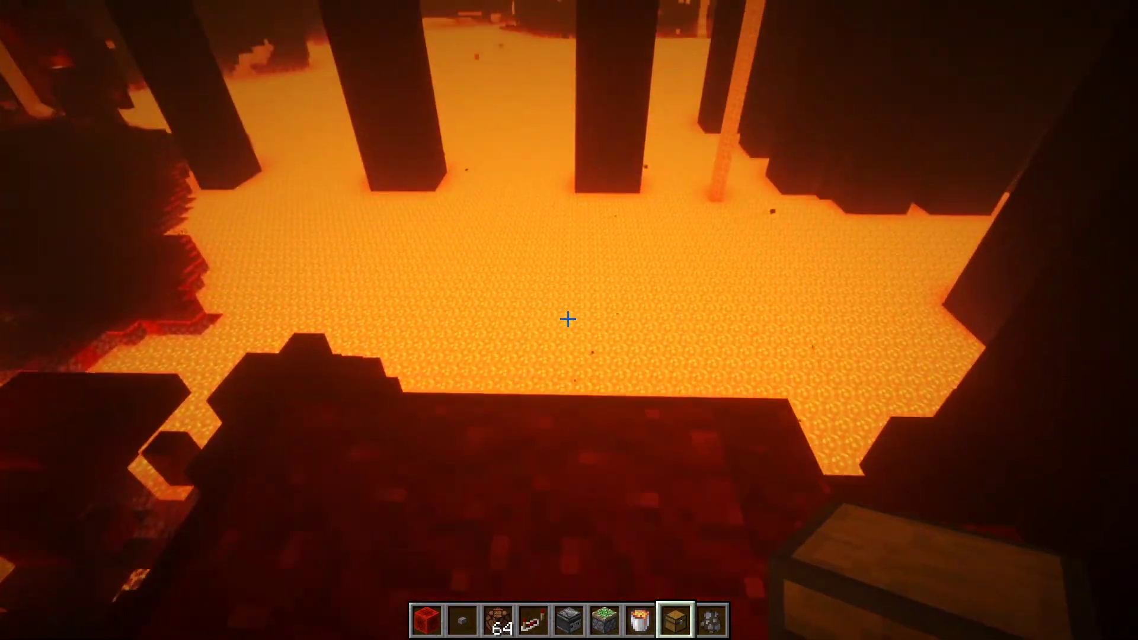
{"action": "key", "text": "F5"}
{"action": "key", "text": "F5"}
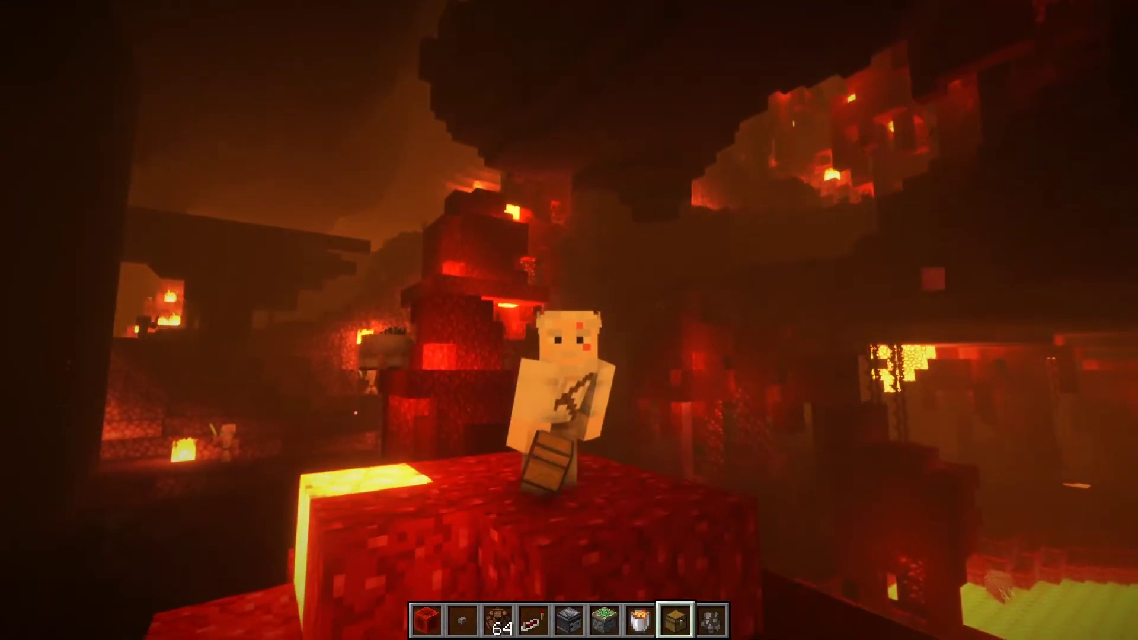